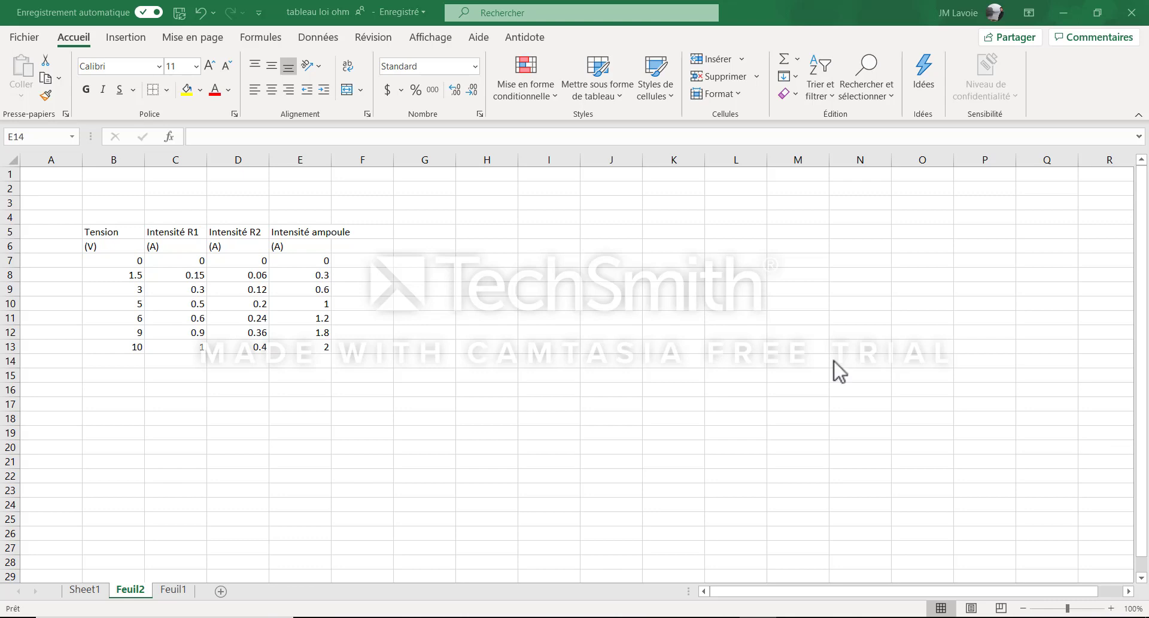
Examine the unformatted data table, checking the Tension heading, its unit and each of the voltage and current columns.
left_click(127, 233)
left_click(129, 231)
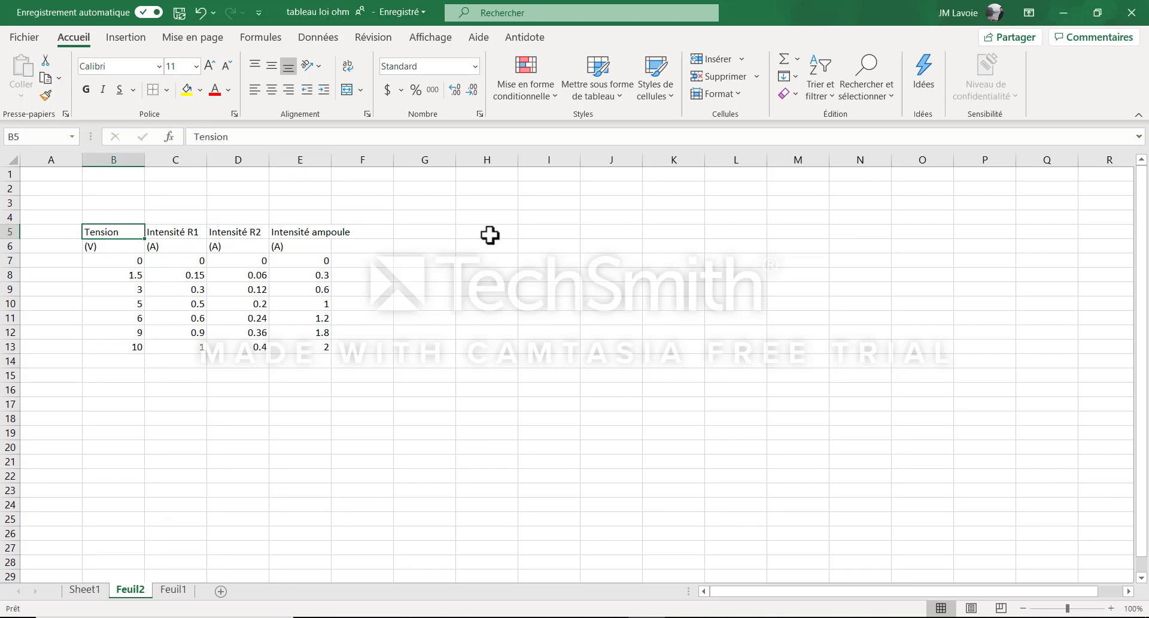
left_click_drag(443, 232, 447, 223)
left_click(492, 272)
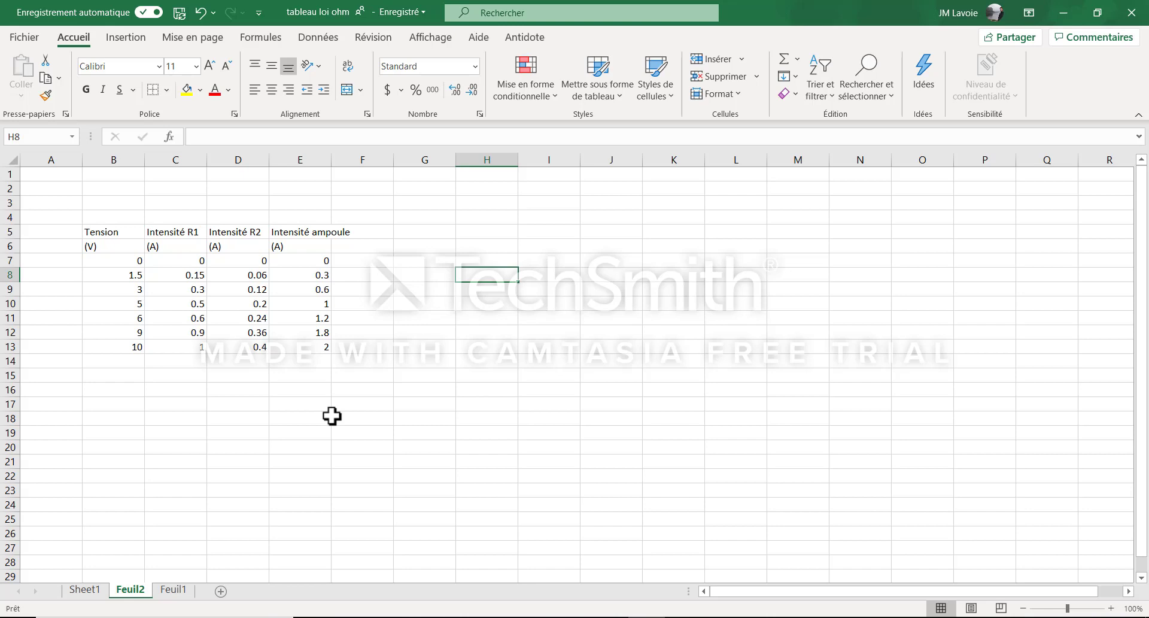
left_click(135, 231)
left_click(114, 246)
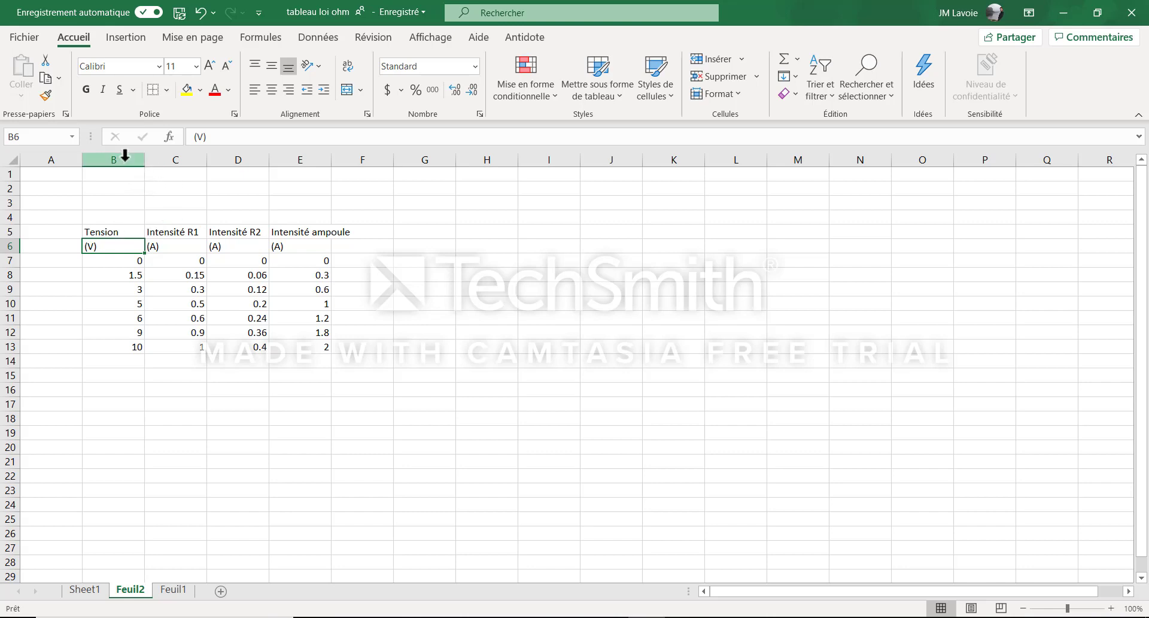
left_click(172, 158)
left_click(125, 158)
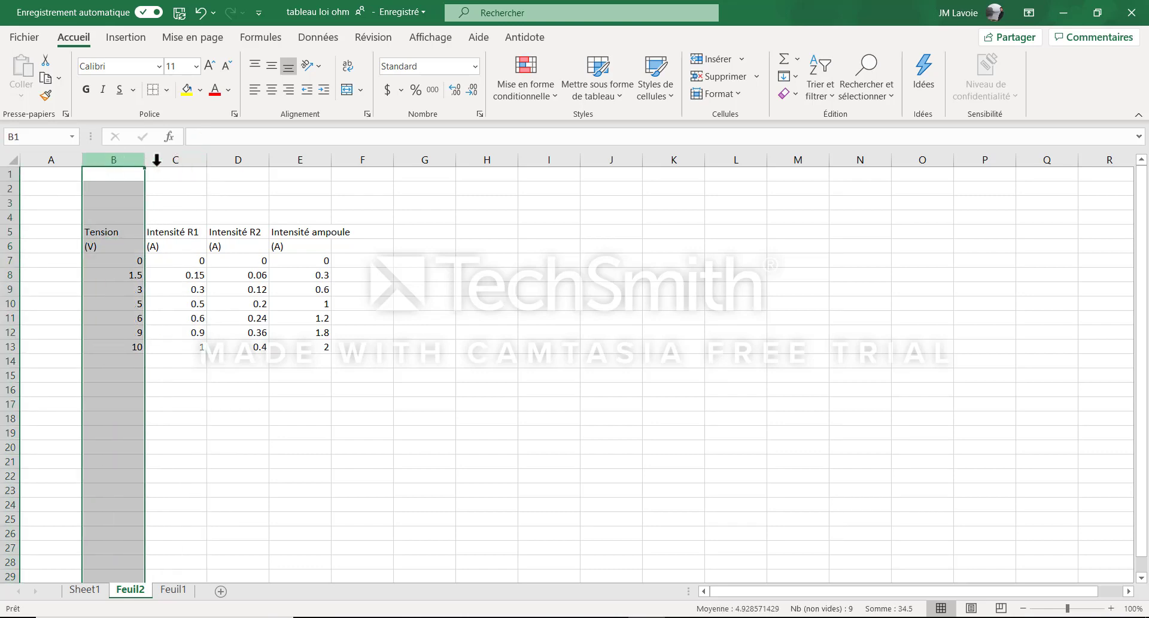
left_click(174, 159)
left_click(241, 159)
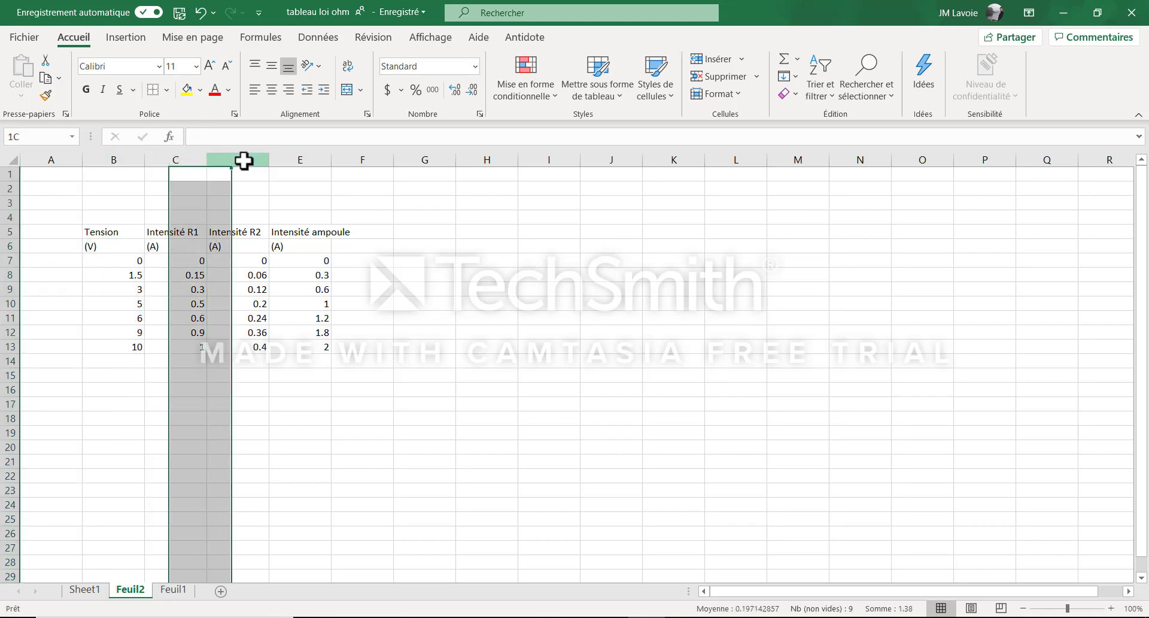
left_click(306, 157)
left_click(239, 157)
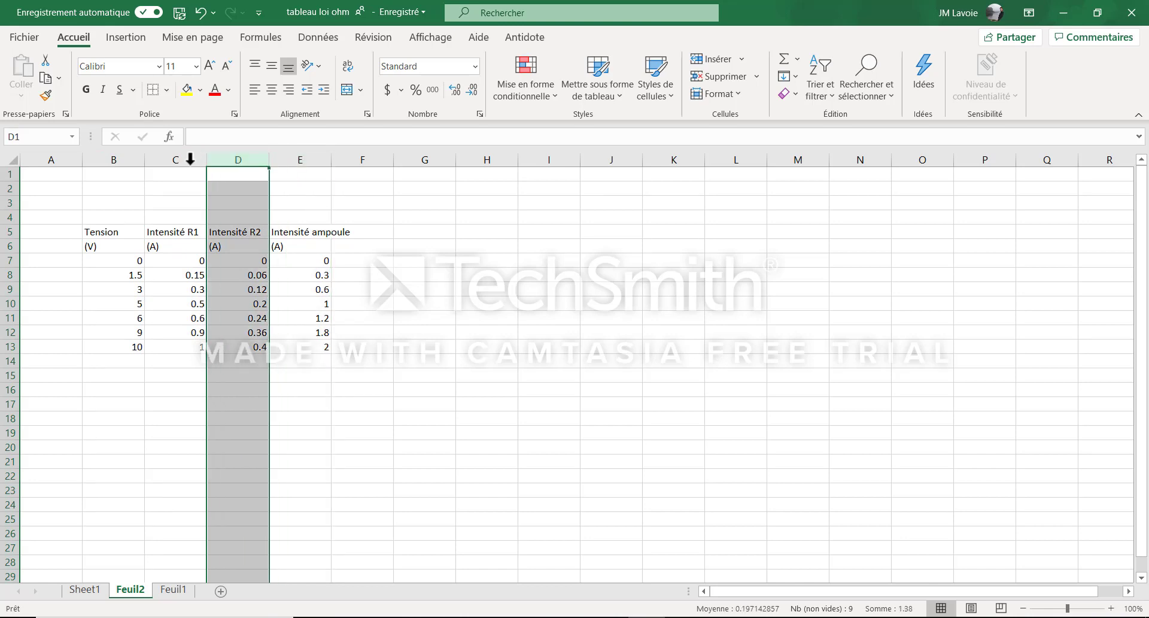
left_click(190, 159)
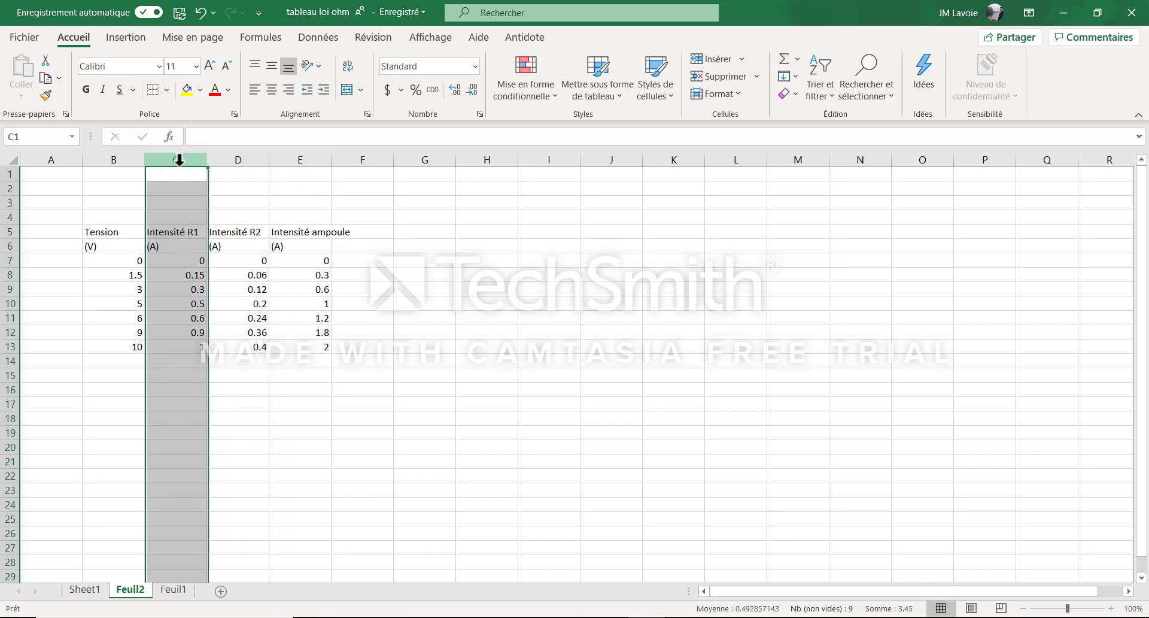
left_click(111, 157)
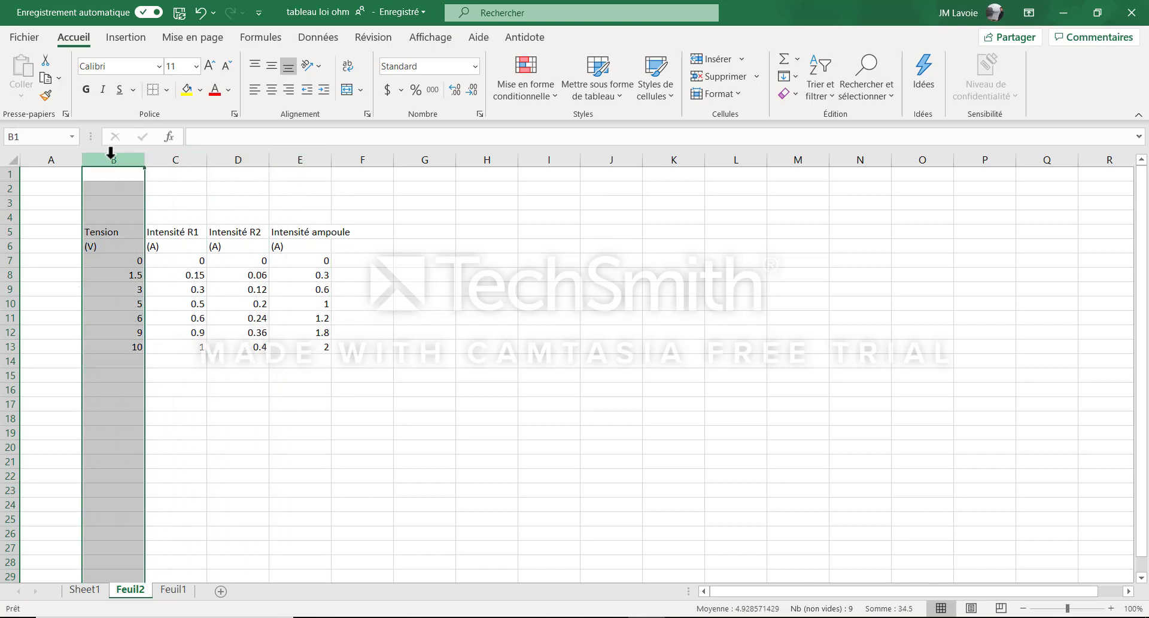
left_click(182, 157)
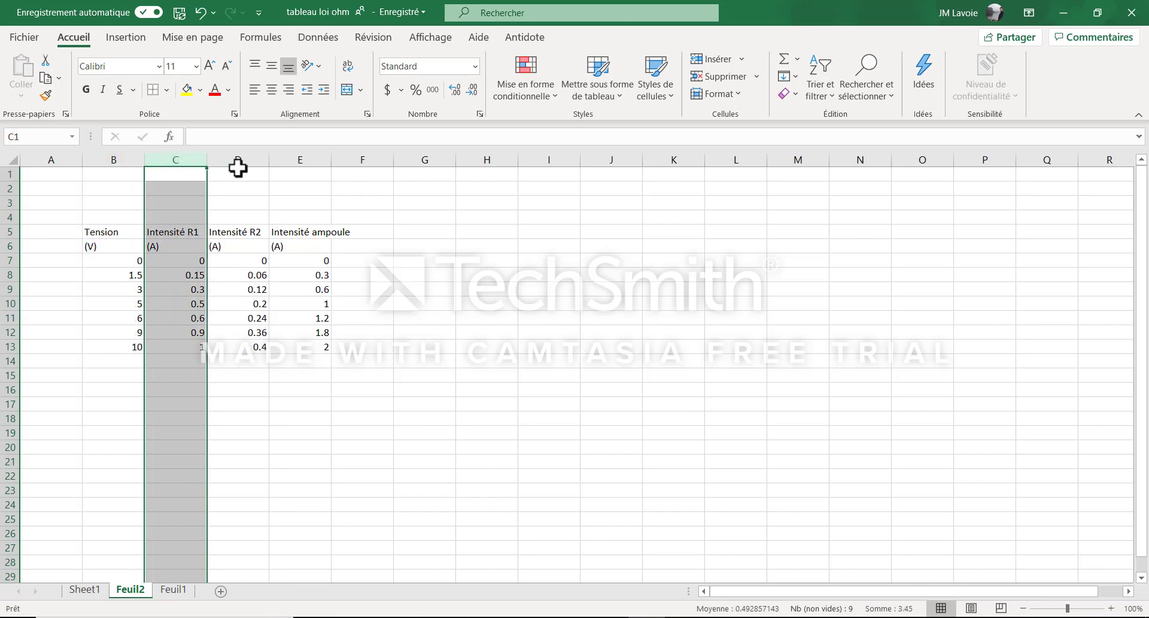
left_click(240, 157)
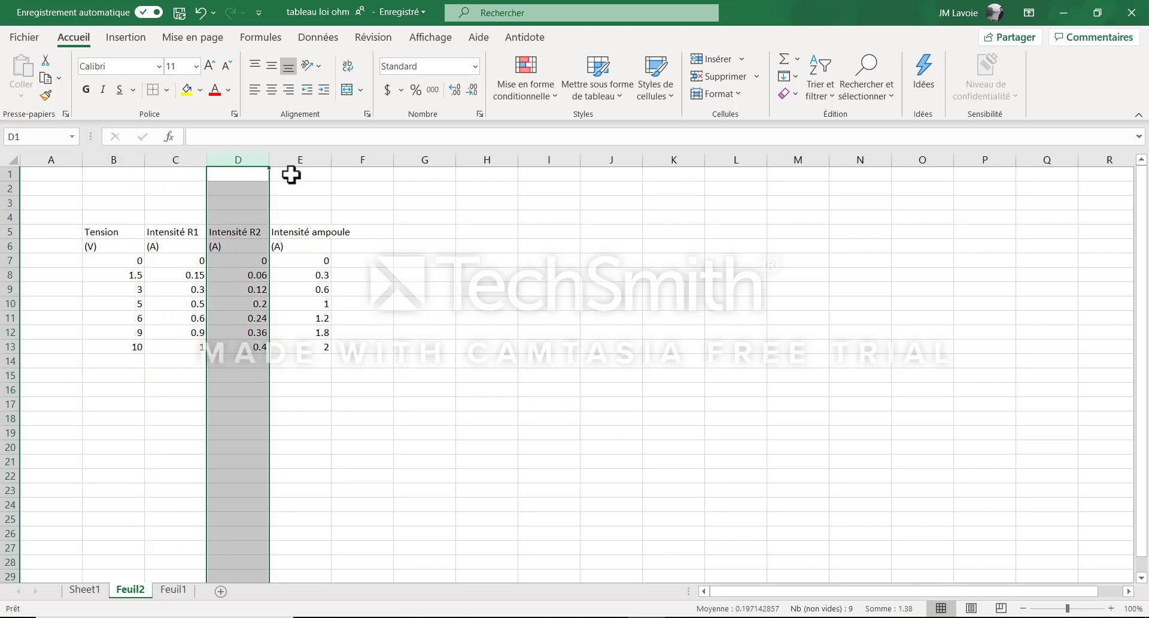
Widen column E to fit the "Intensité ampoule" heading and centre the contents of B5:E13 horizontally and vertically.
left_click(312, 159)
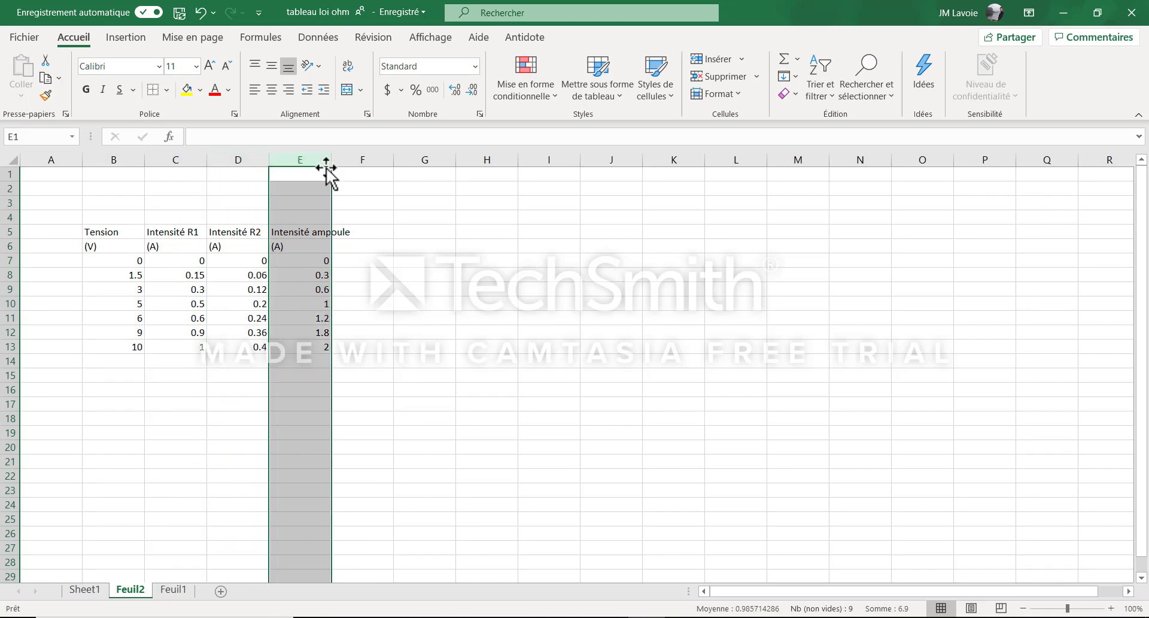
left_click_drag(332, 160, 361, 159)
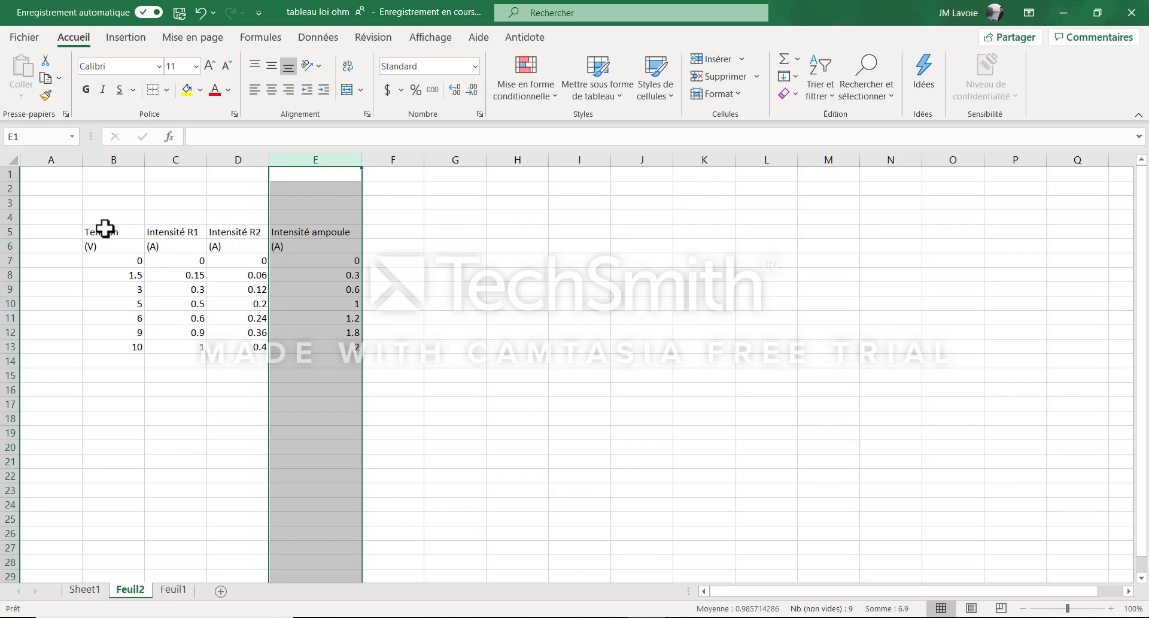
left_click_drag(105, 230, 322, 352)
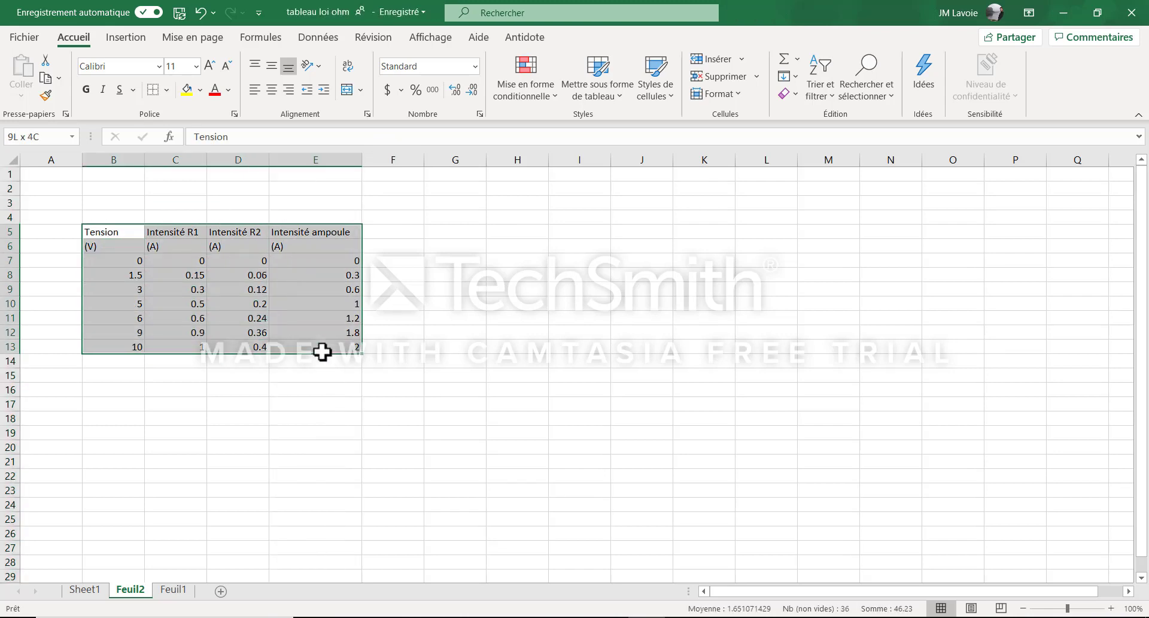
left_click(272, 89)
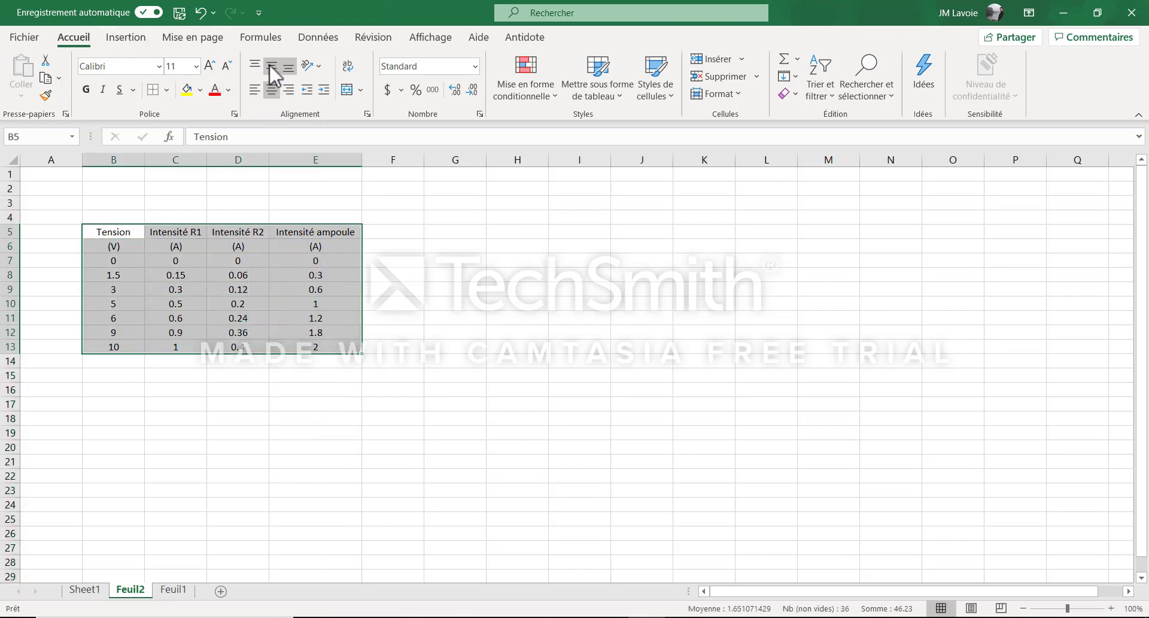
left_click(272, 69)
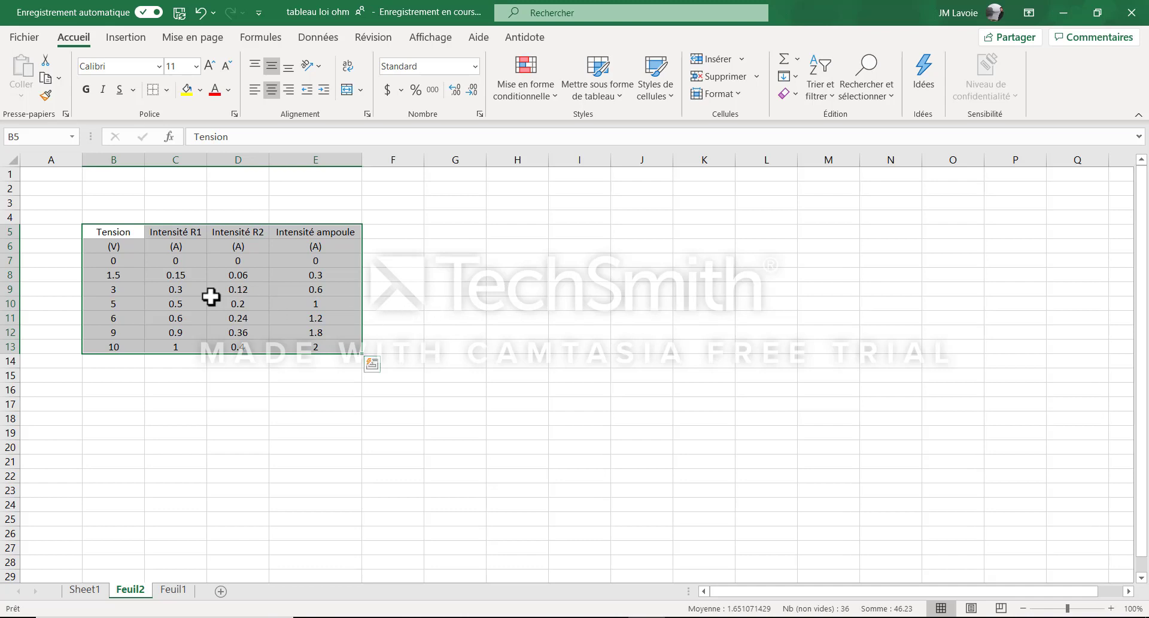
Format the Tension values in B7:B13 to show one decimal place.
left_click(121, 262)
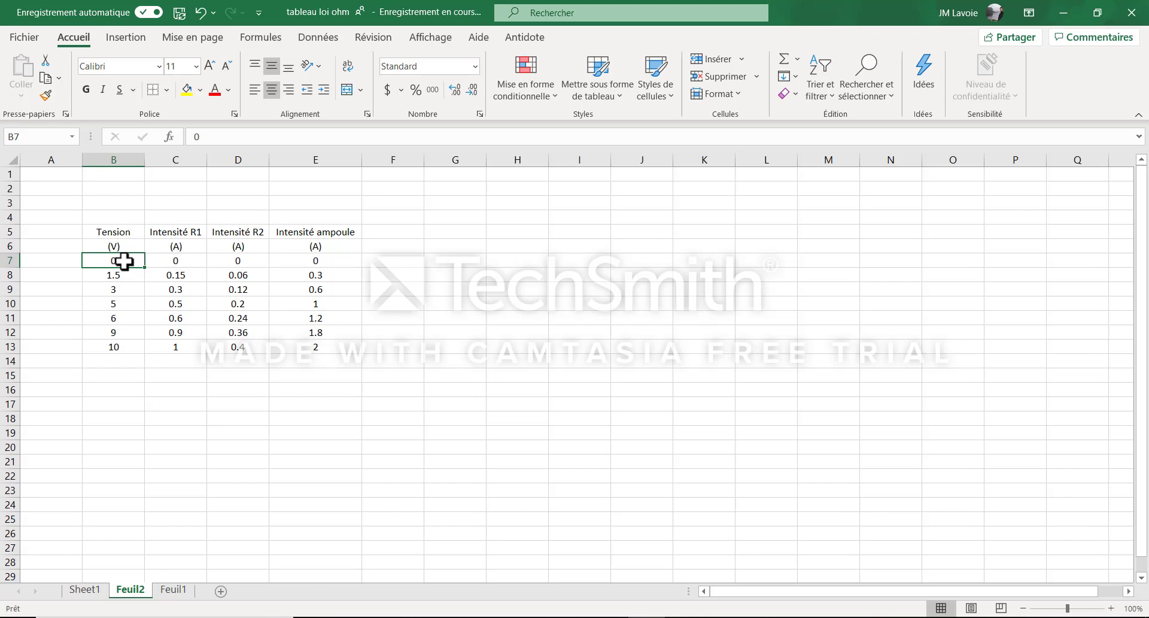
left_click_drag(124, 261, 129, 346)
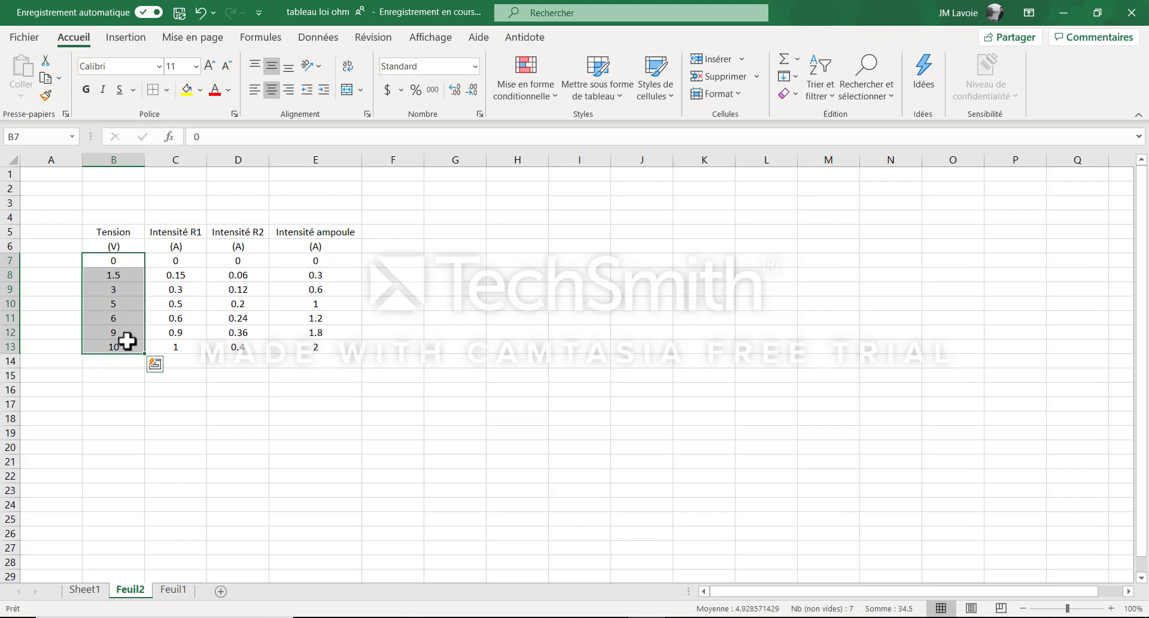
left_click(471, 90)
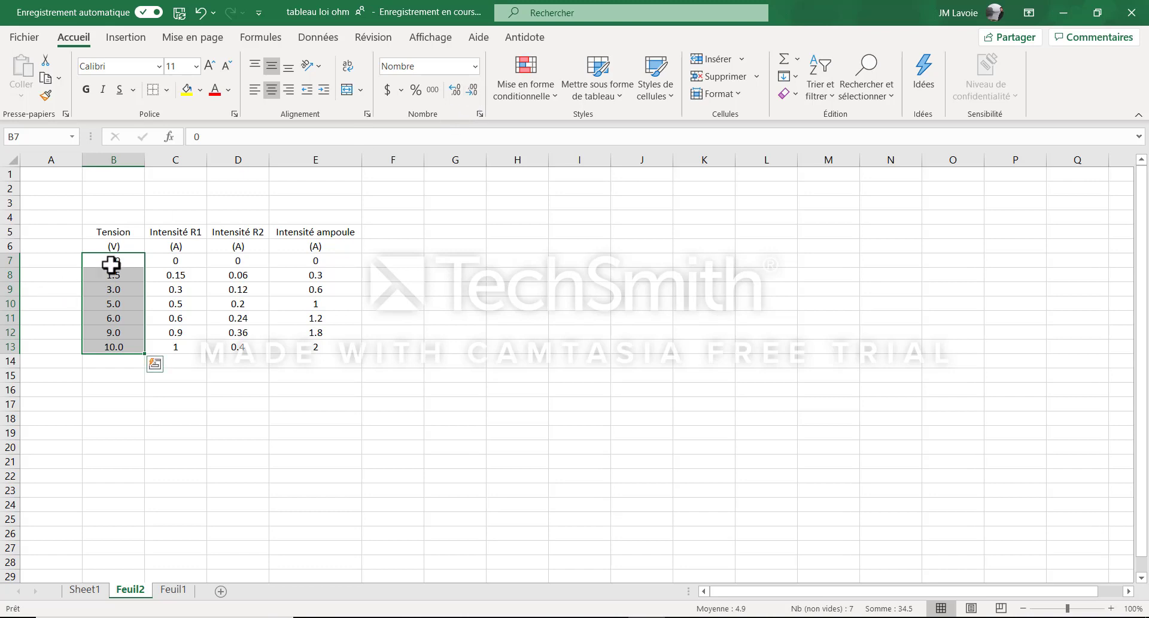
Format the current values of all three Intensité columns, C7:E13, to show two decimal places.
left_click_drag(192, 259, 310, 343)
left_click(472, 91)
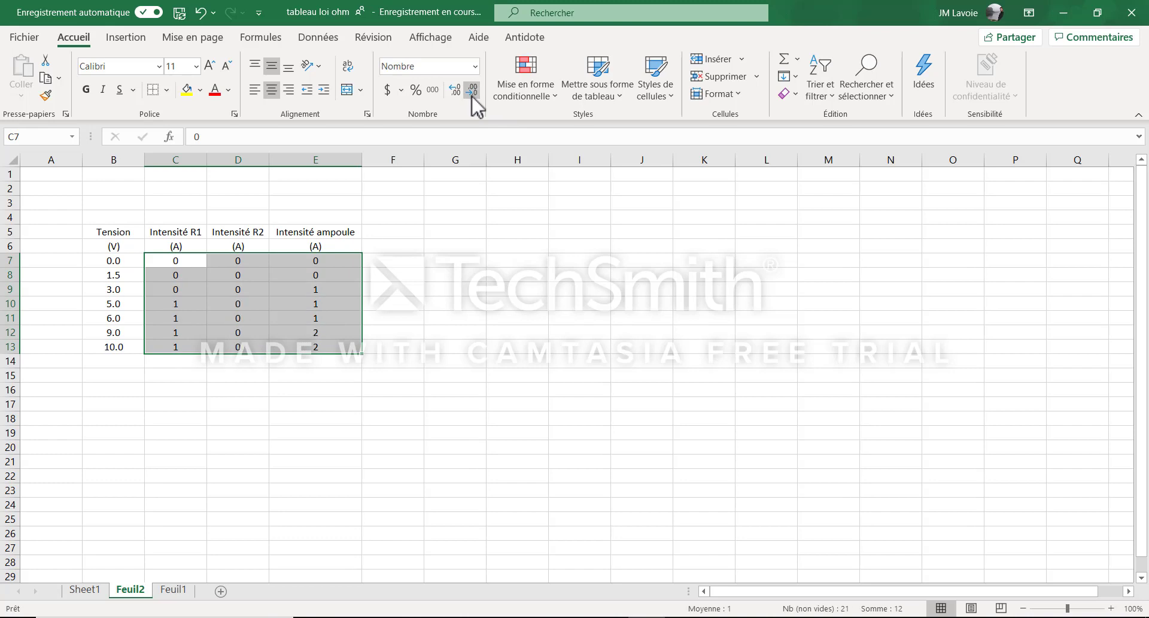
left_click(456, 89)
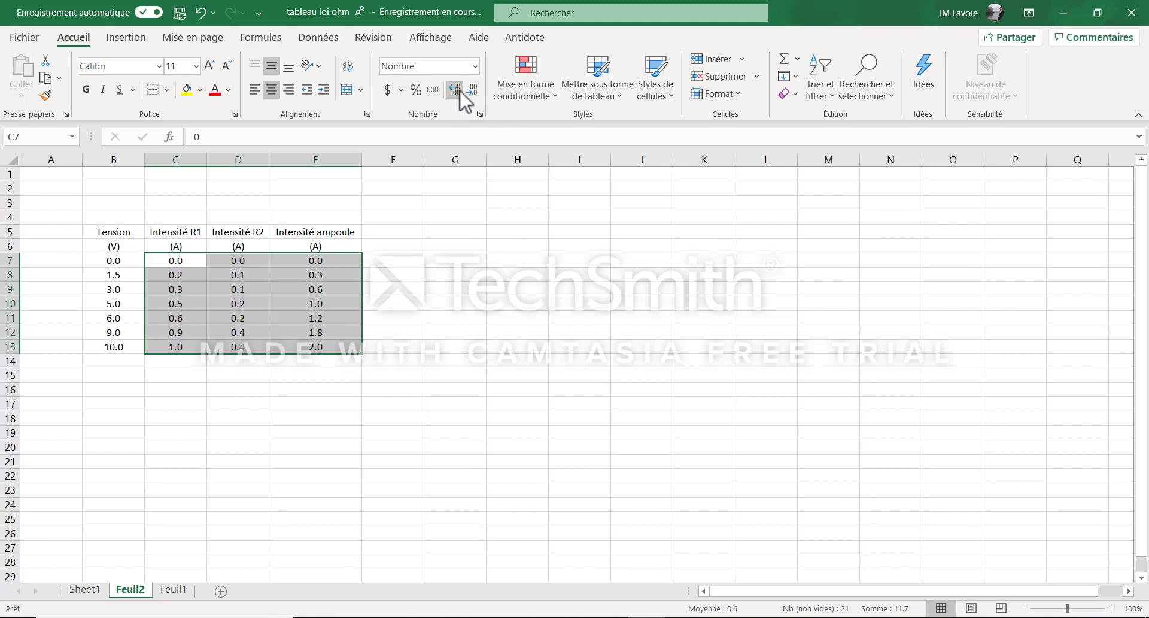
left_click(457, 89)
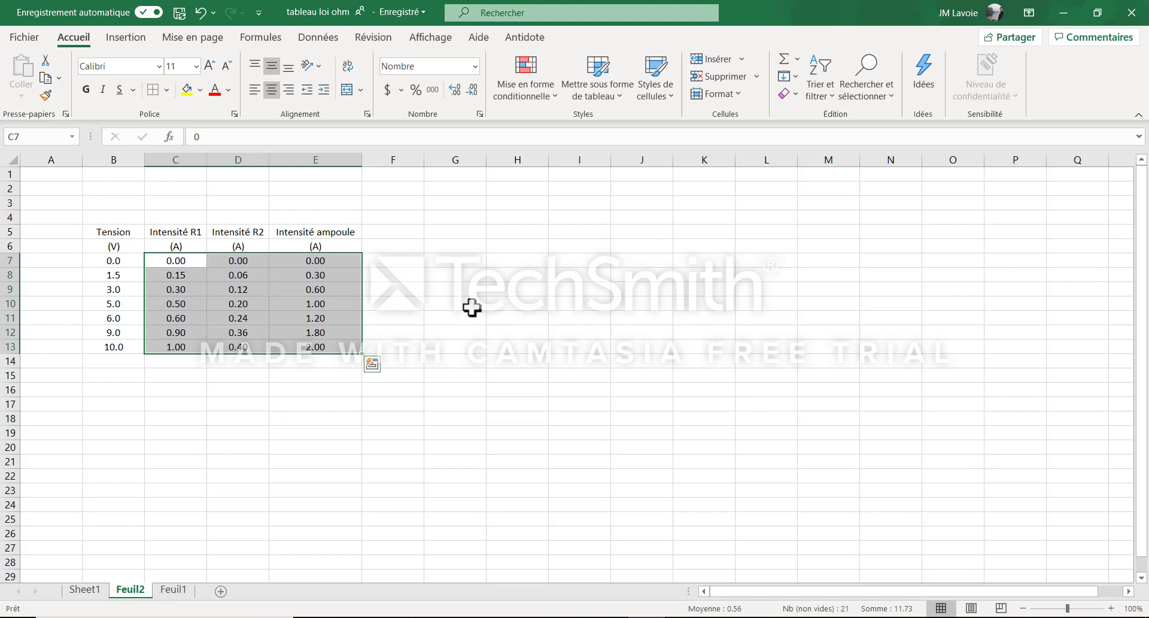
Apply an outside border around each two-row column heading: B5:B6, C5:C6, D5:D6 and E5:E6.
left_click(122, 234)
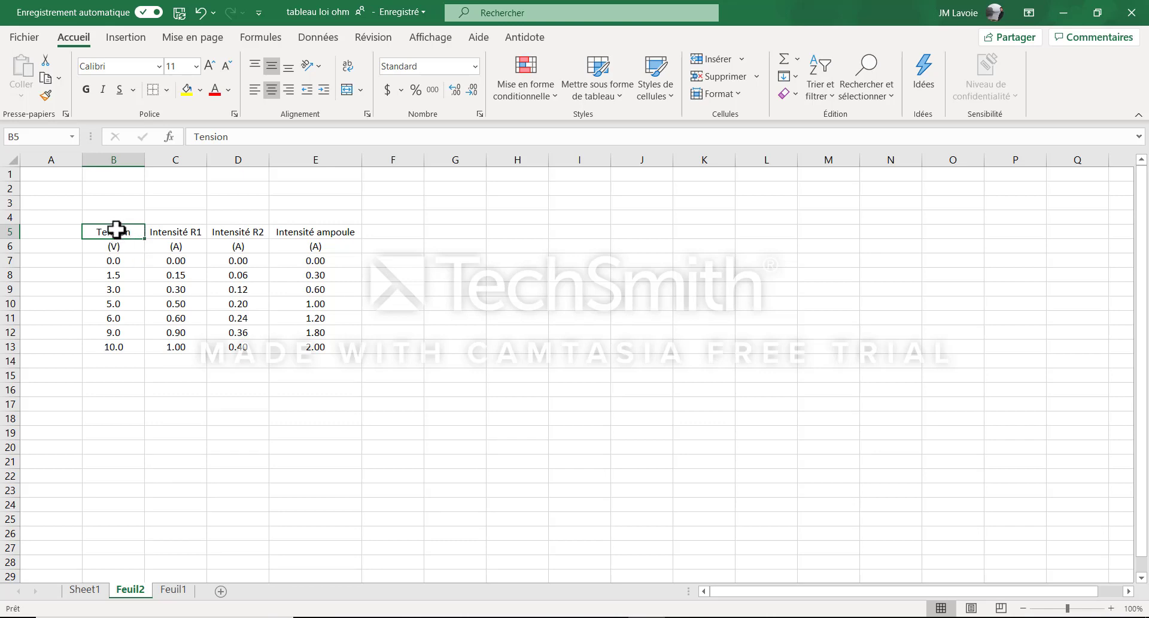
left_click_drag(115, 230, 116, 245)
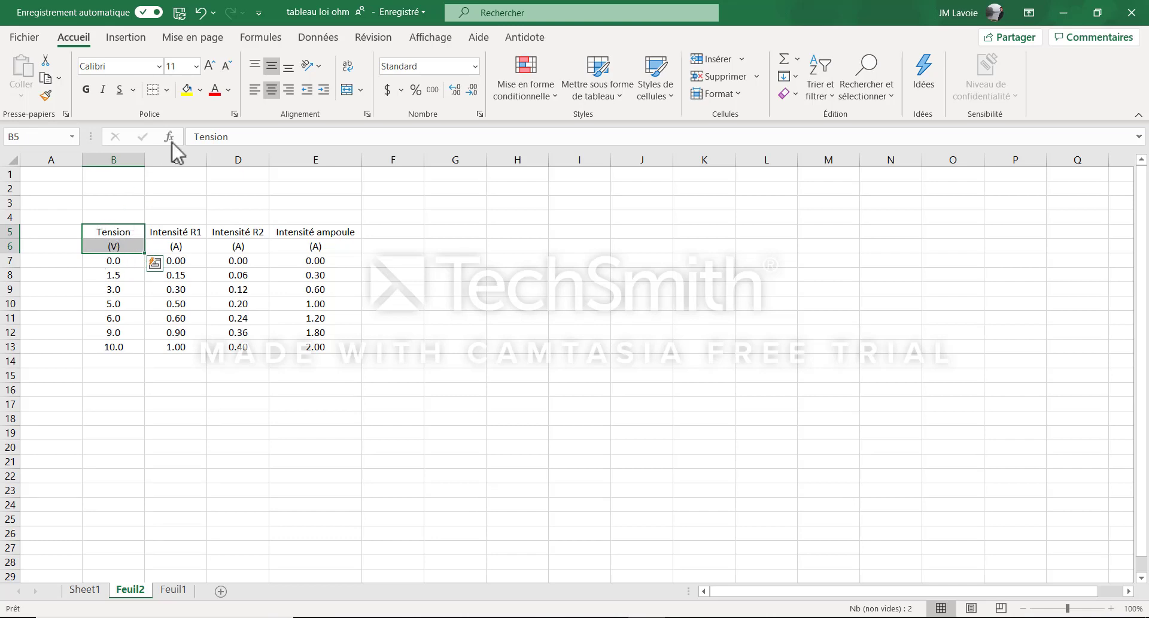
left_click(167, 89)
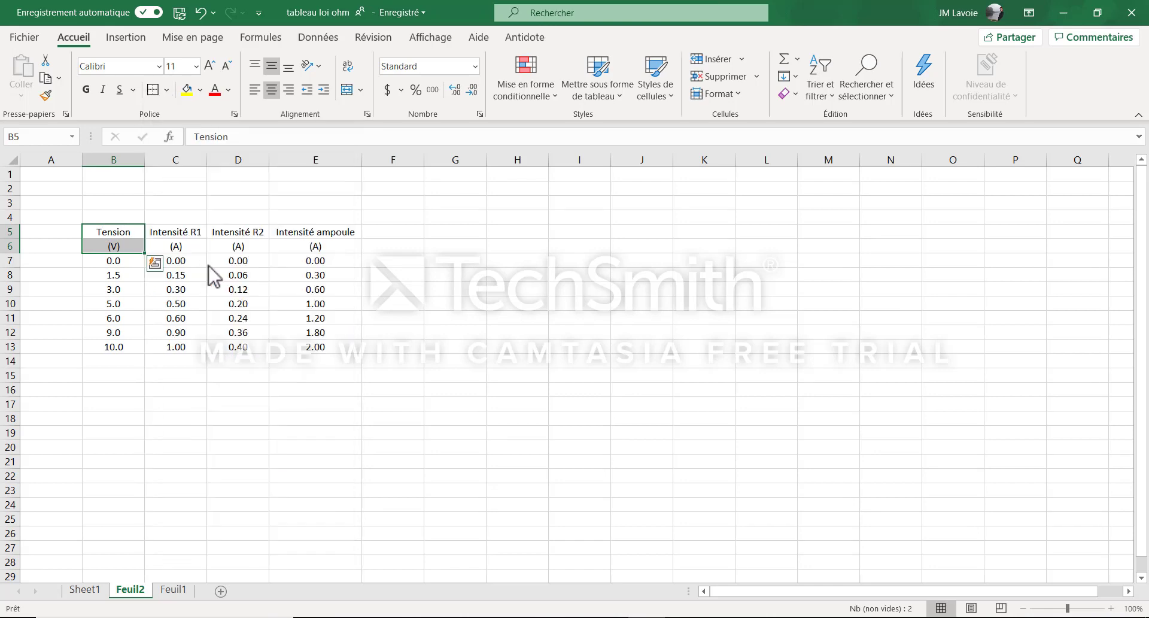
left_click(211, 274)
left_click(178, 231)
left_click_drag(183, 230, 226, 243)
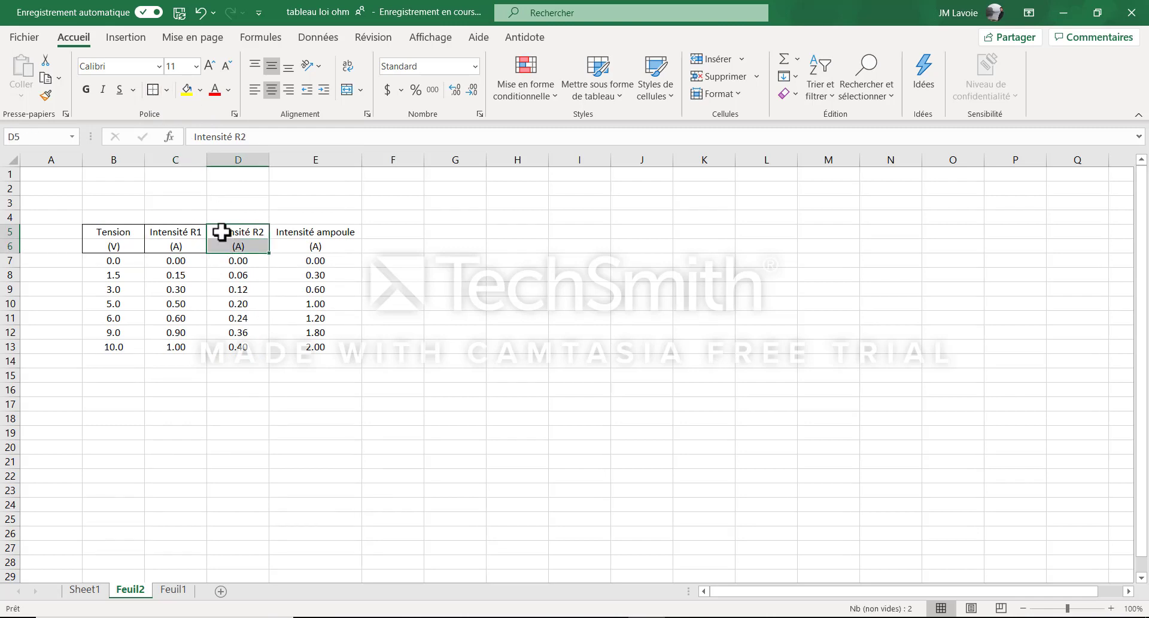
left_click(153, 90)
left_click(295, 234)
left_click_drag(296, 240, 297, 246)
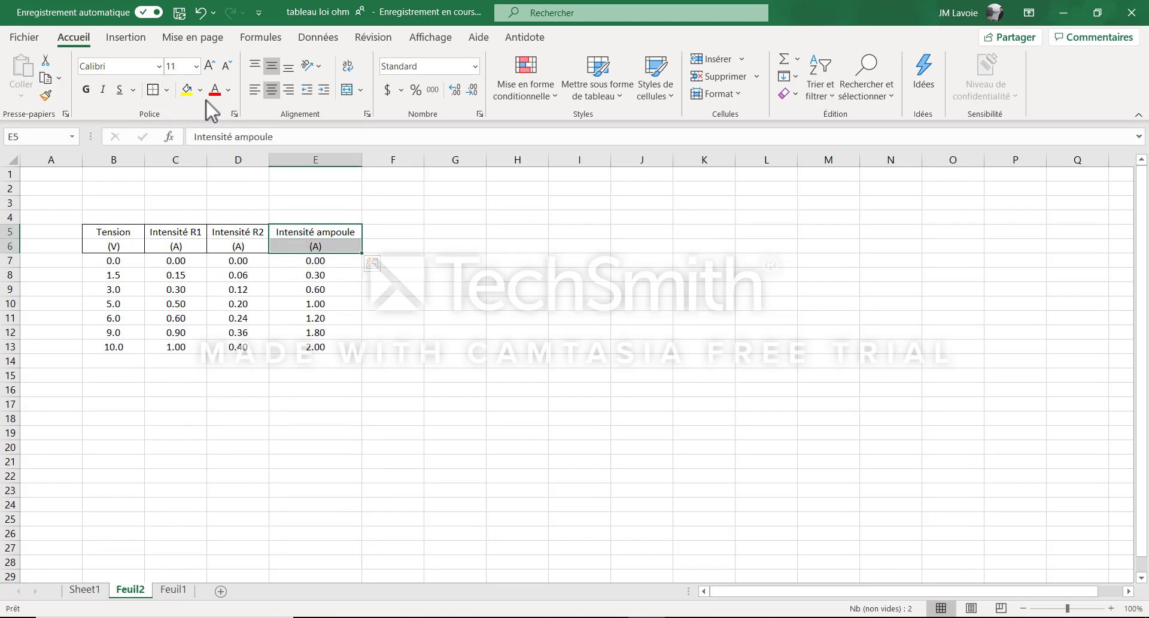
left_click(154, 90)
left_click(446, 261)
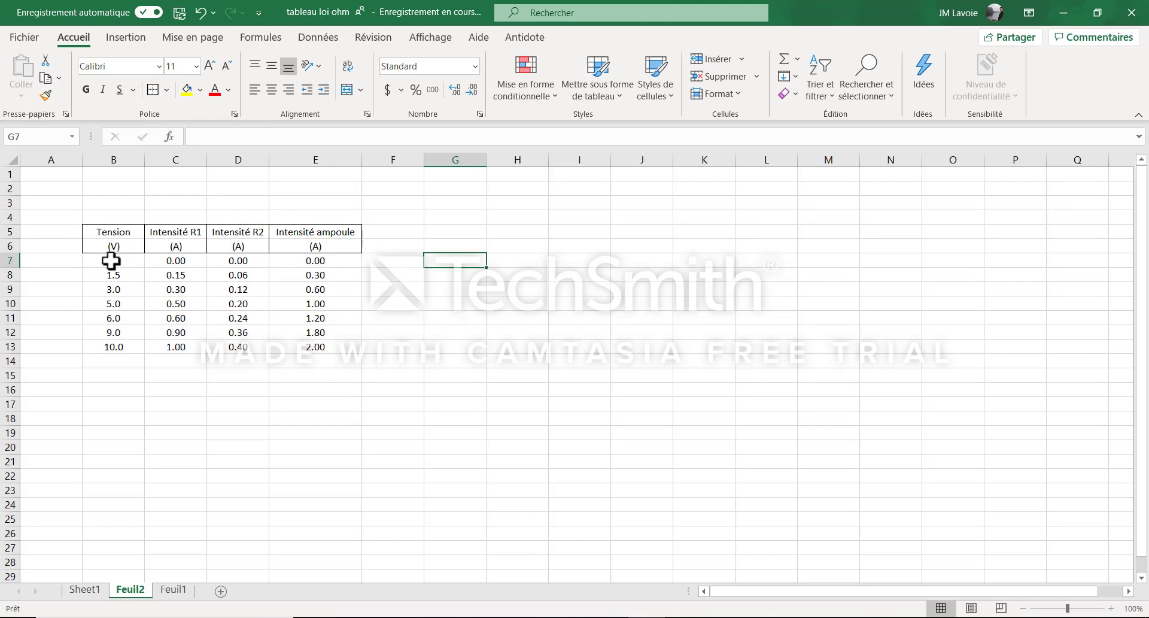
Apply all borders (Toutes les bordures) to the data cells B7:E13.
left_click_drag(111, 260, 361, 345)
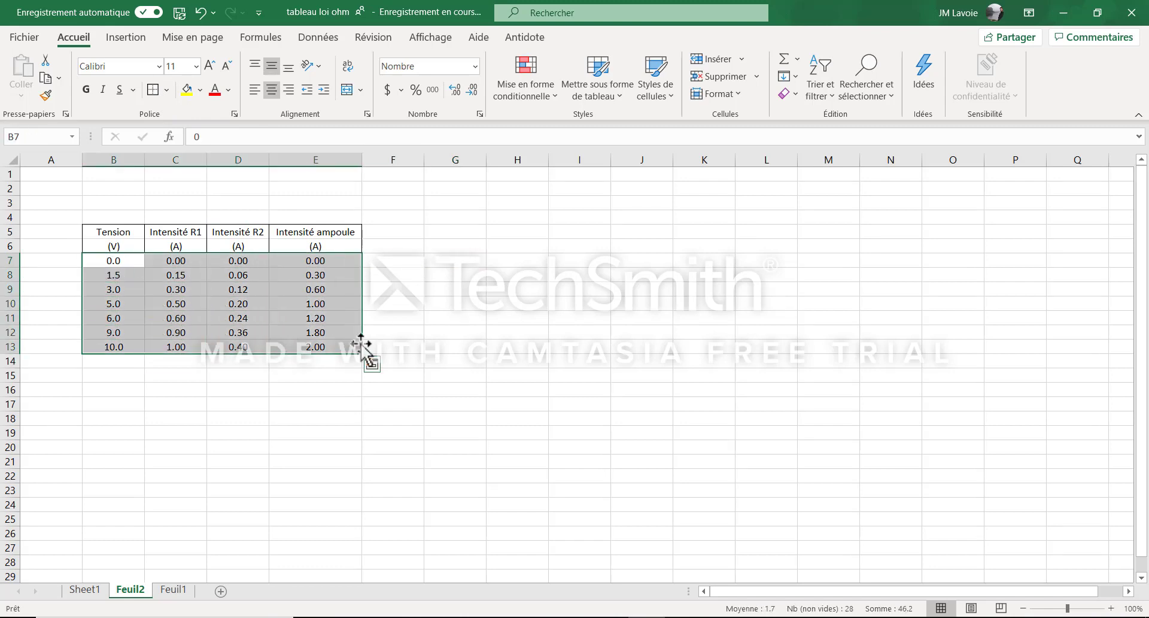
left_click(166, 90)
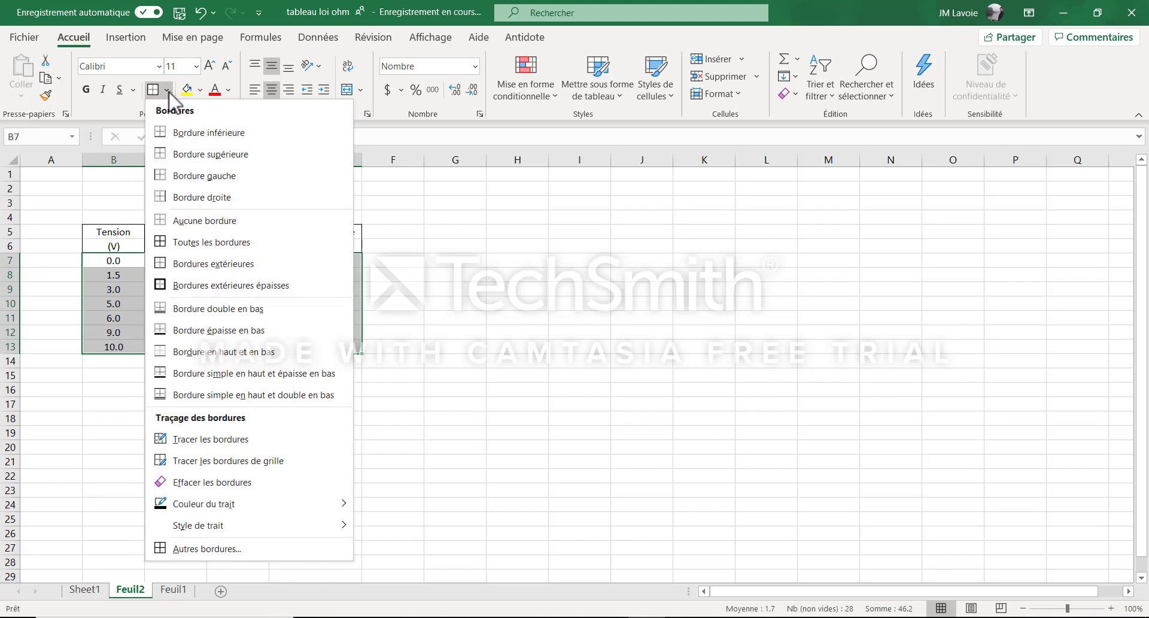
left_click(214, 242)
left_click(514, 290)
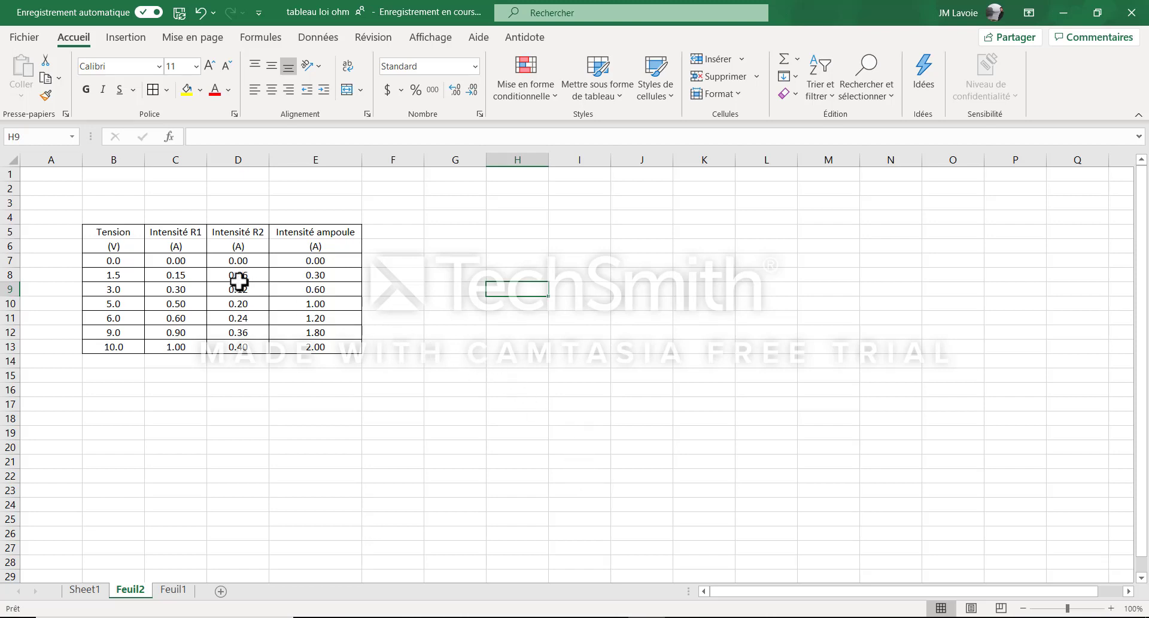
Fill the heading cells B5:E6 with a light grey theme colour.
left_click(111, 228)
left_click_drag(110, 228, 313, 244)
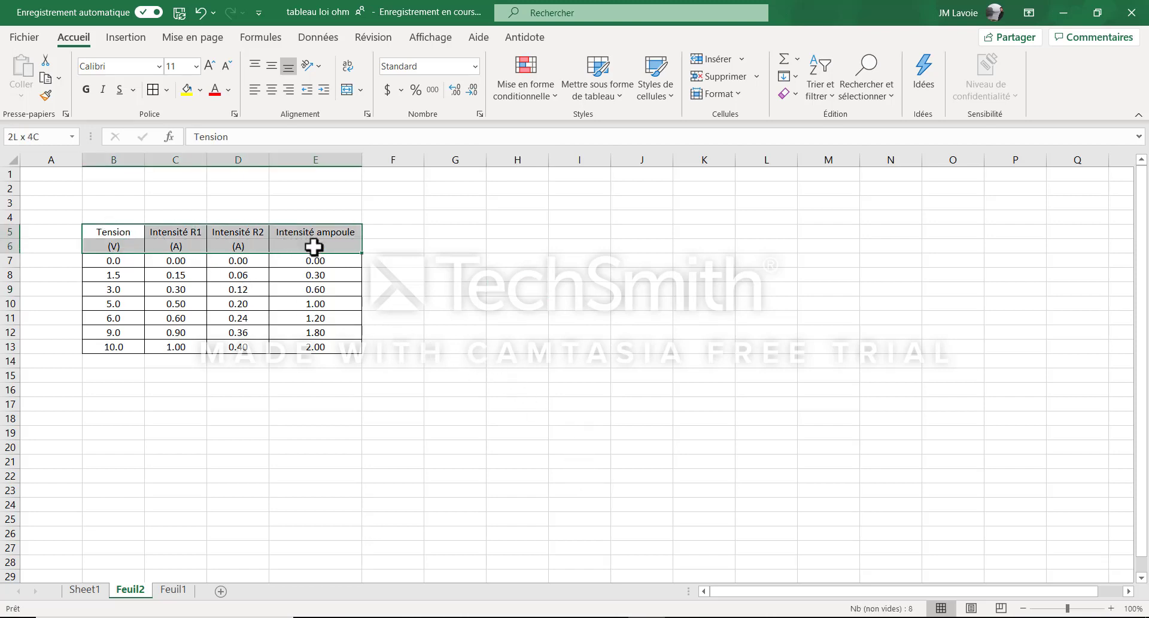
left_click(200, 90)
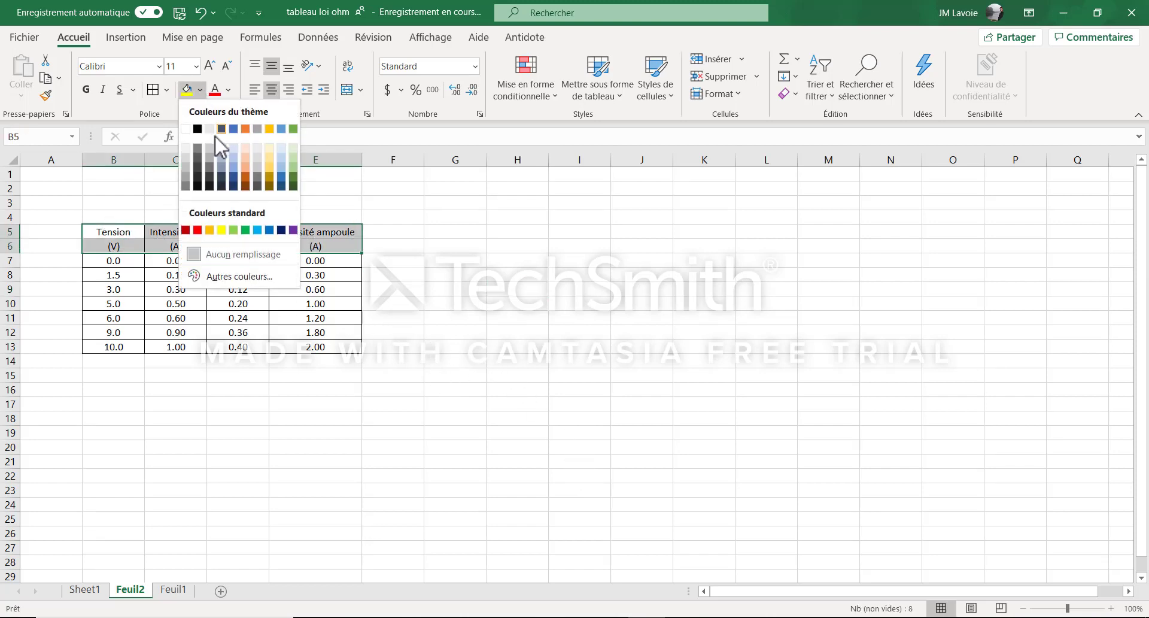
left_click(185, 157)
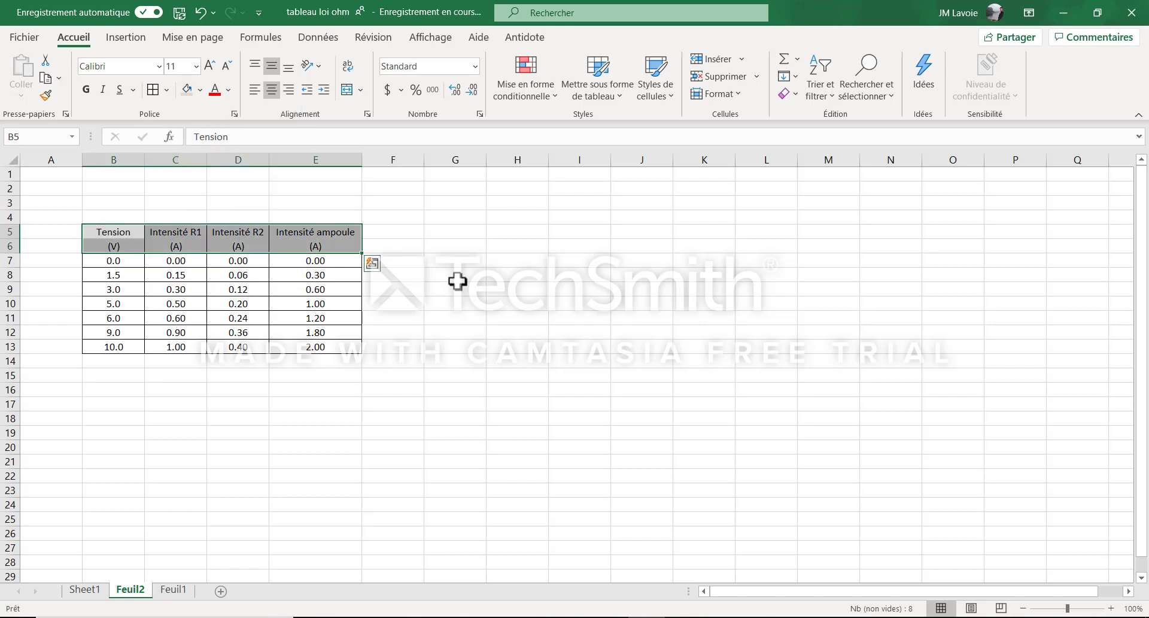
left_click(455, 288)
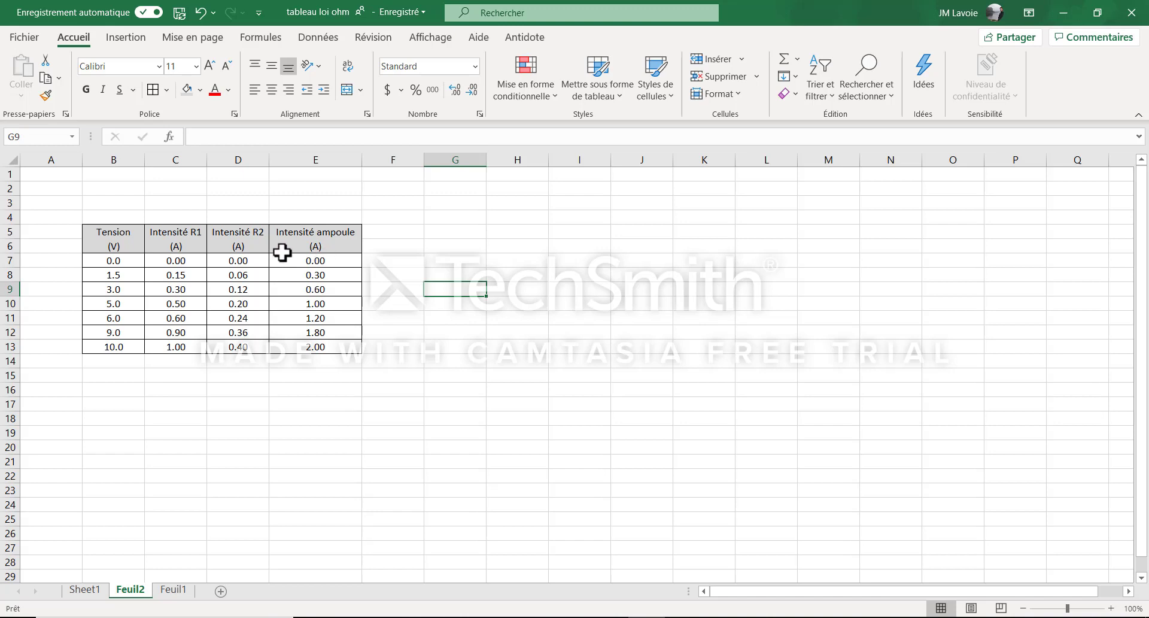
Merge and centre cells B4:E4 into a single title cell above the table headings.
left_click(126, 219)
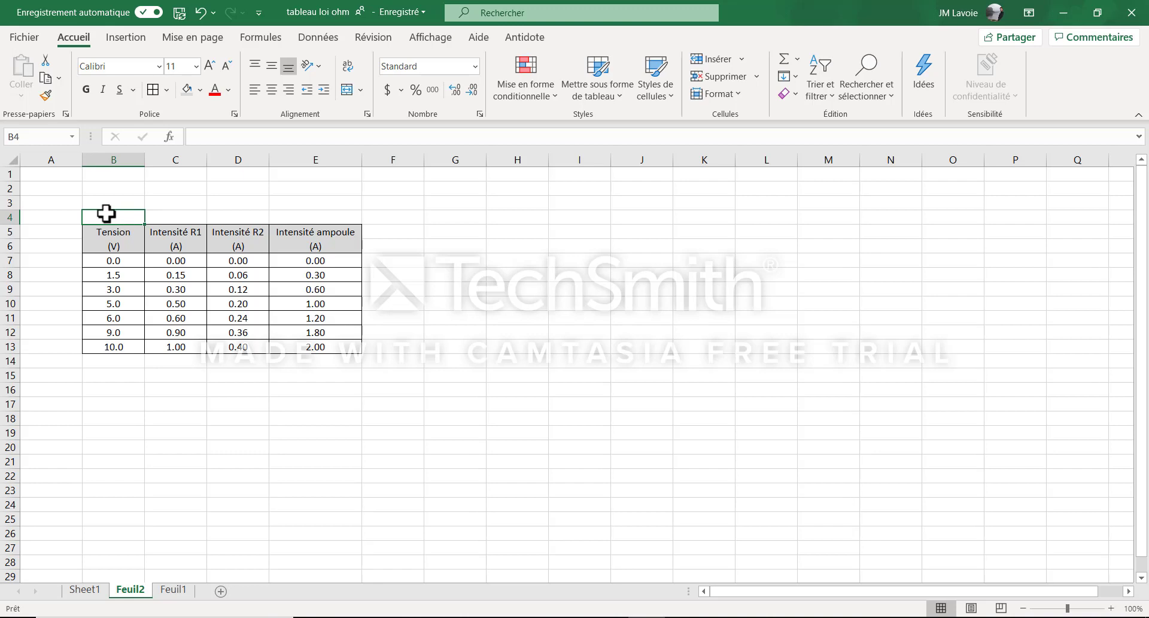
left_click_drag(123, 216, 323, 217)
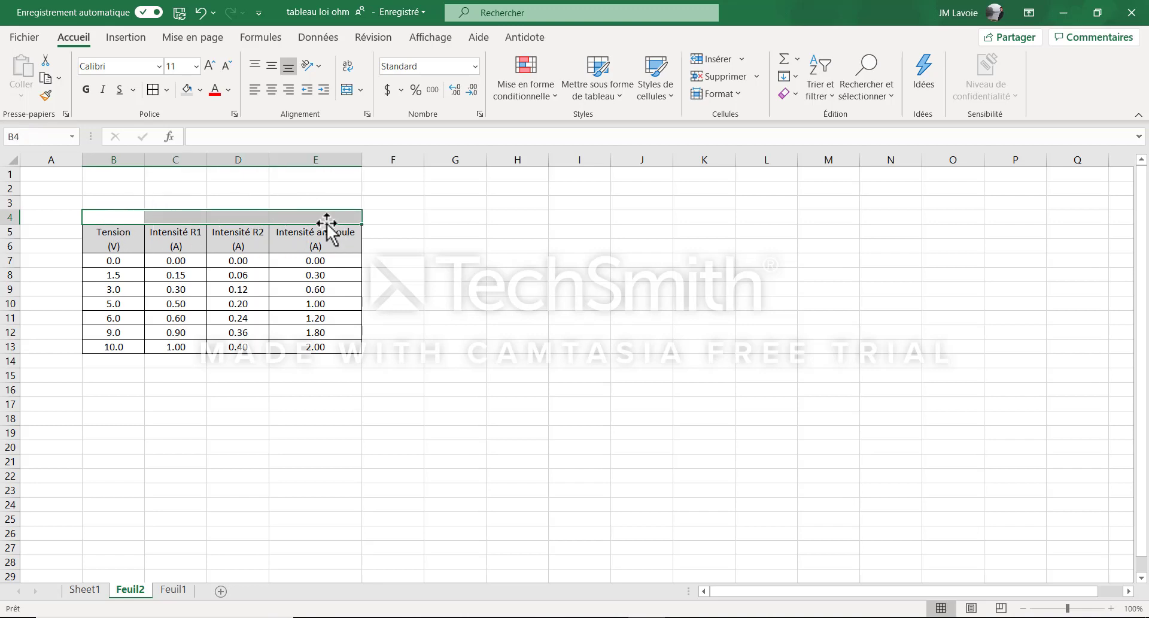
left_click(347, 90)
left_click(392, 233)
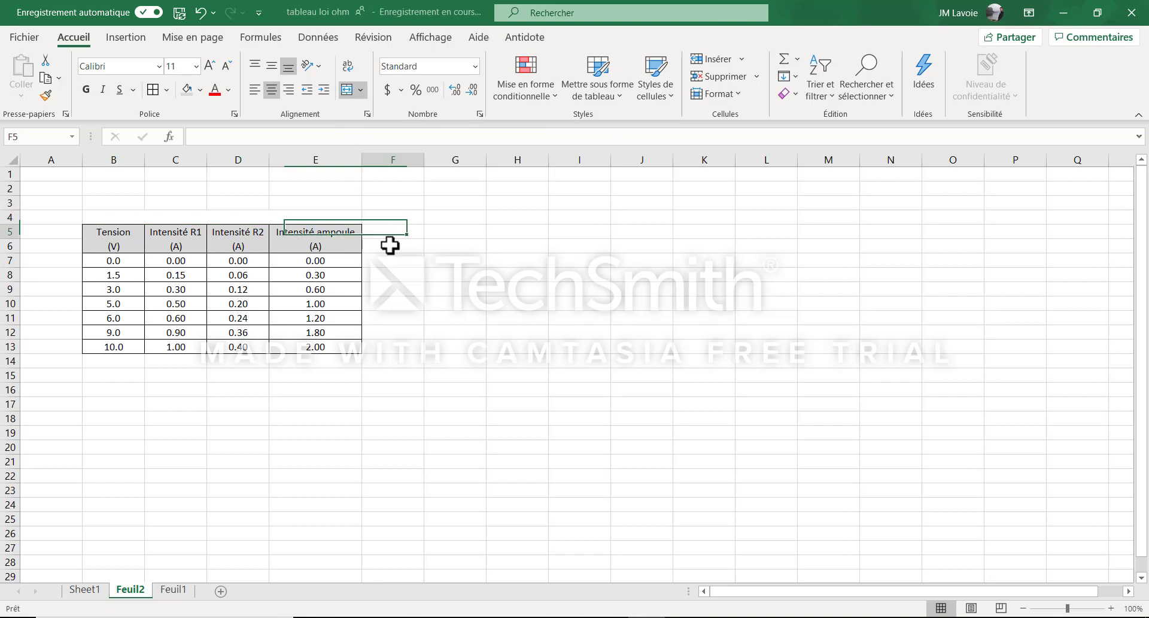
Enter the test text "oksapdasjda" in the merged title cell above the table and undo the entry.
left_click(164, 213)
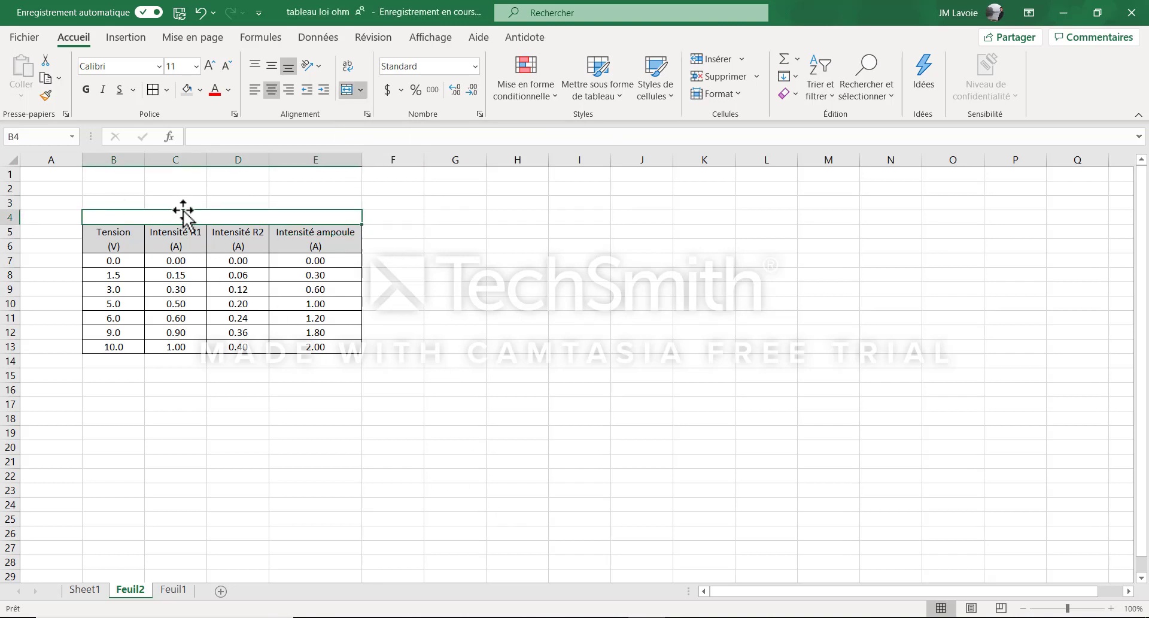
type("oksapdasjda")
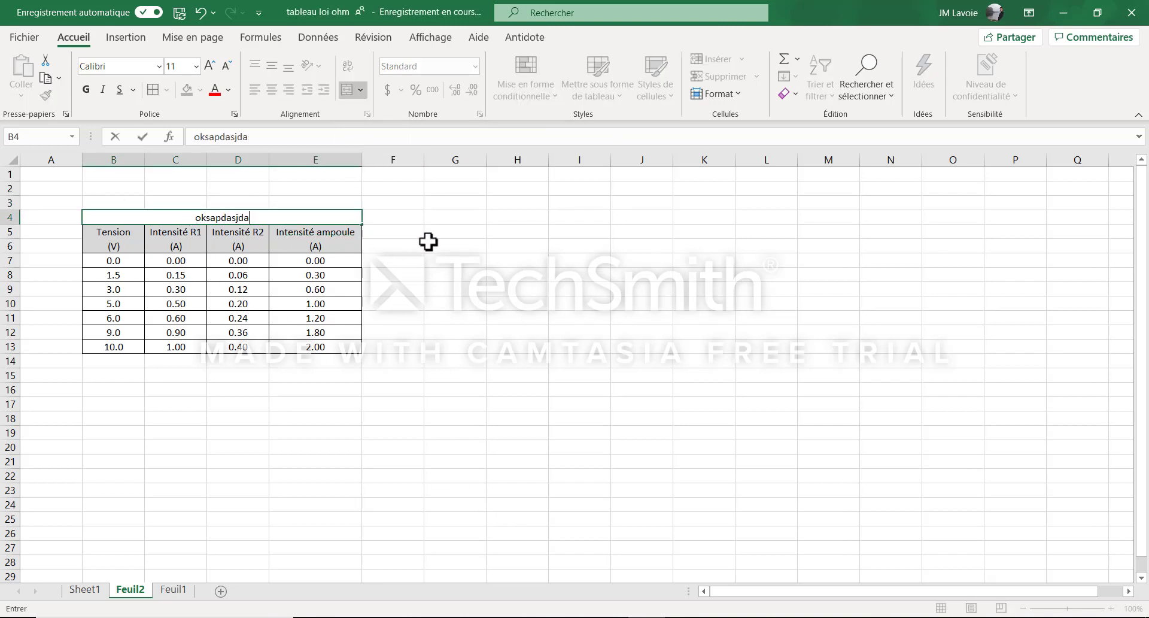
left_click(201, 12)
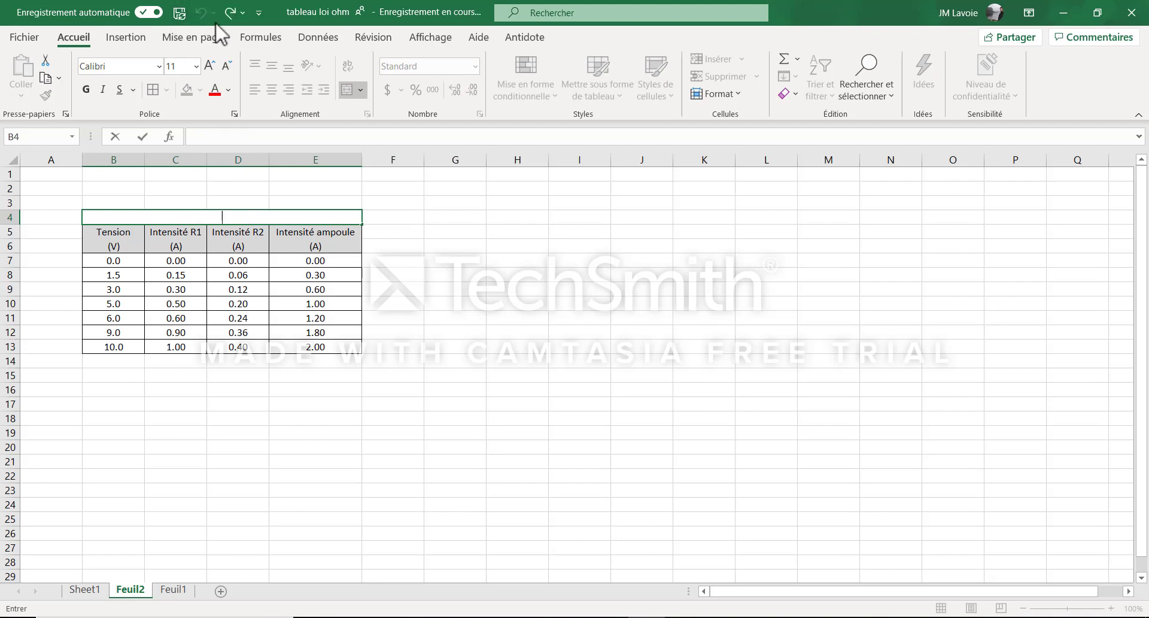
left_click(516, 335)
Select the whole table with its headings and data, B5:E13.
left_click_drag(119, 231, 309, 343)
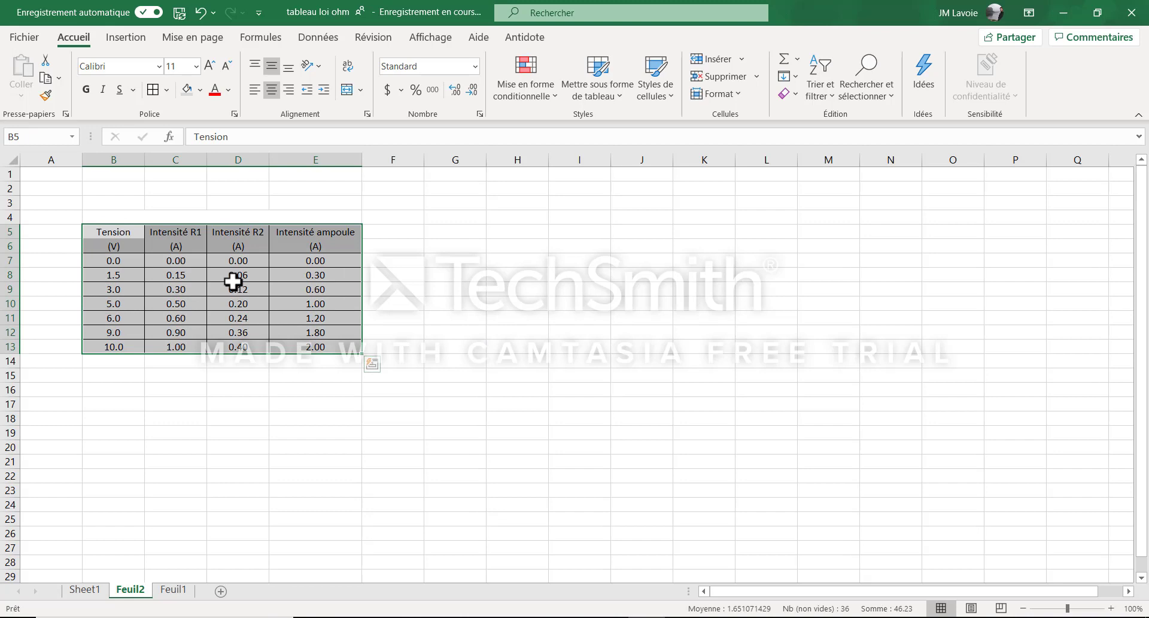